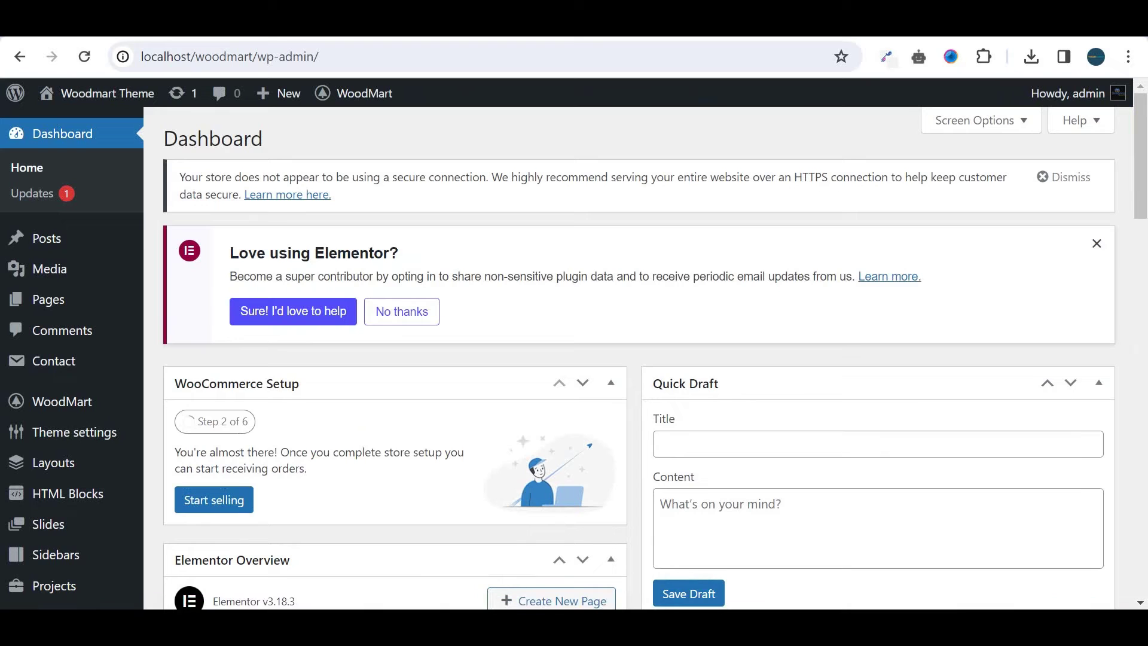
Open WoodMart's Header builder list from the admin sidebar.
scroll(895, 191, down, 1)
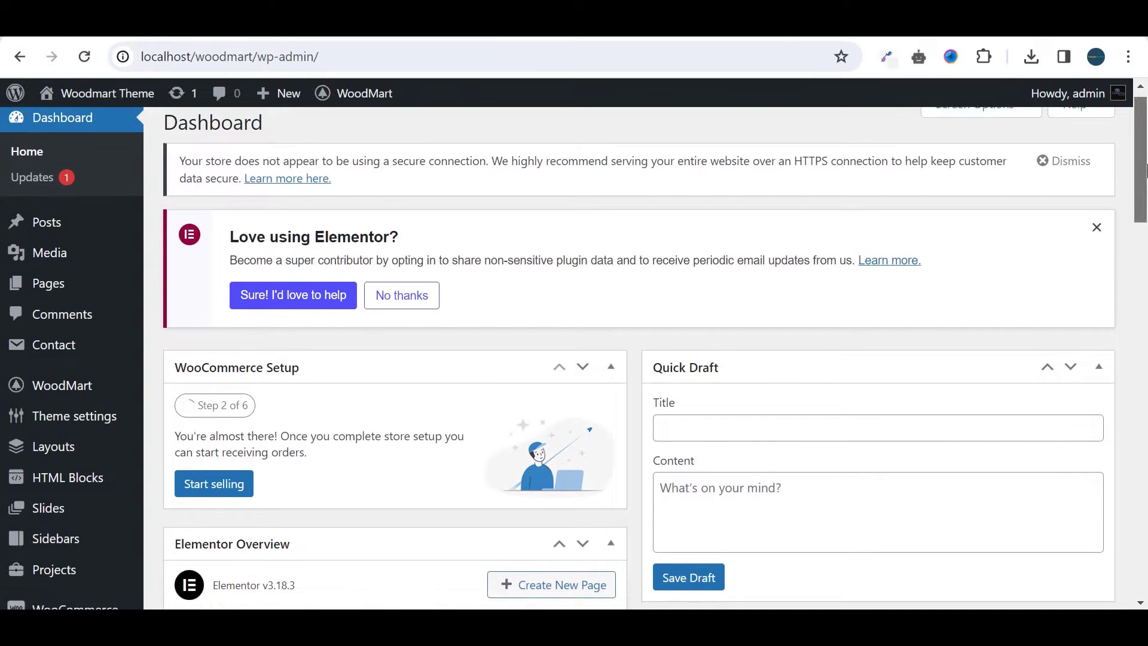
mouse_move(75, 356)
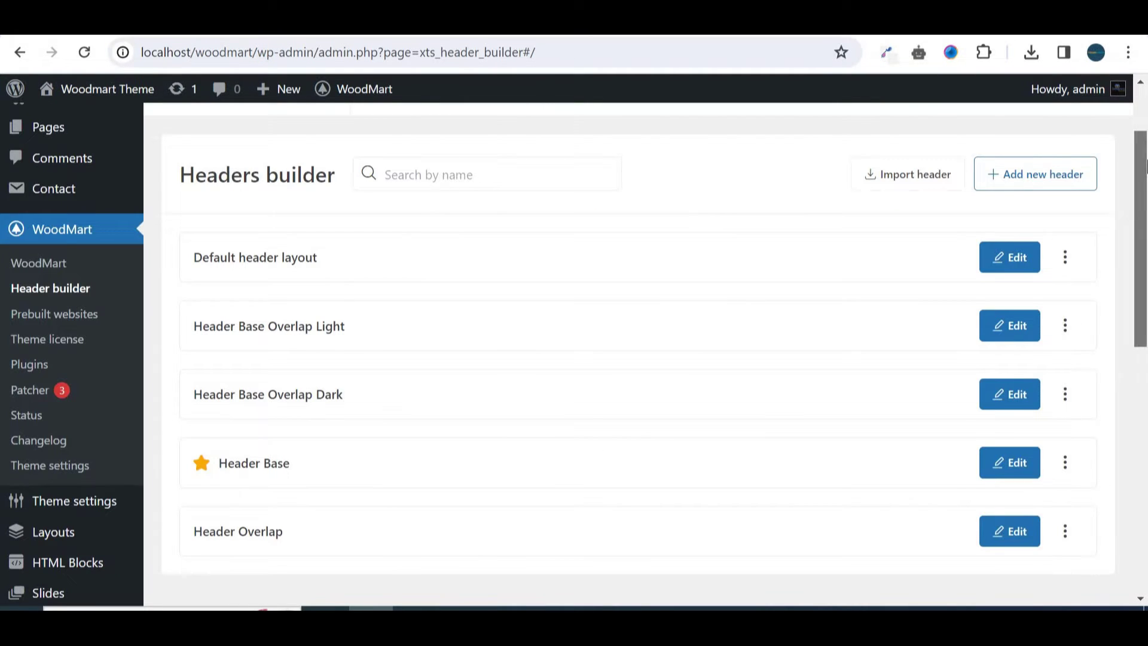
Edit the Header Base layout and review its Top bar, Main header and Header bottom rows.
mouse_move(1142, 177)
mouse_down()
mouse_move(1142, 133)
mouse_move(1145, 170)
mouse_up()
scroll(1144, 170, down, 2)
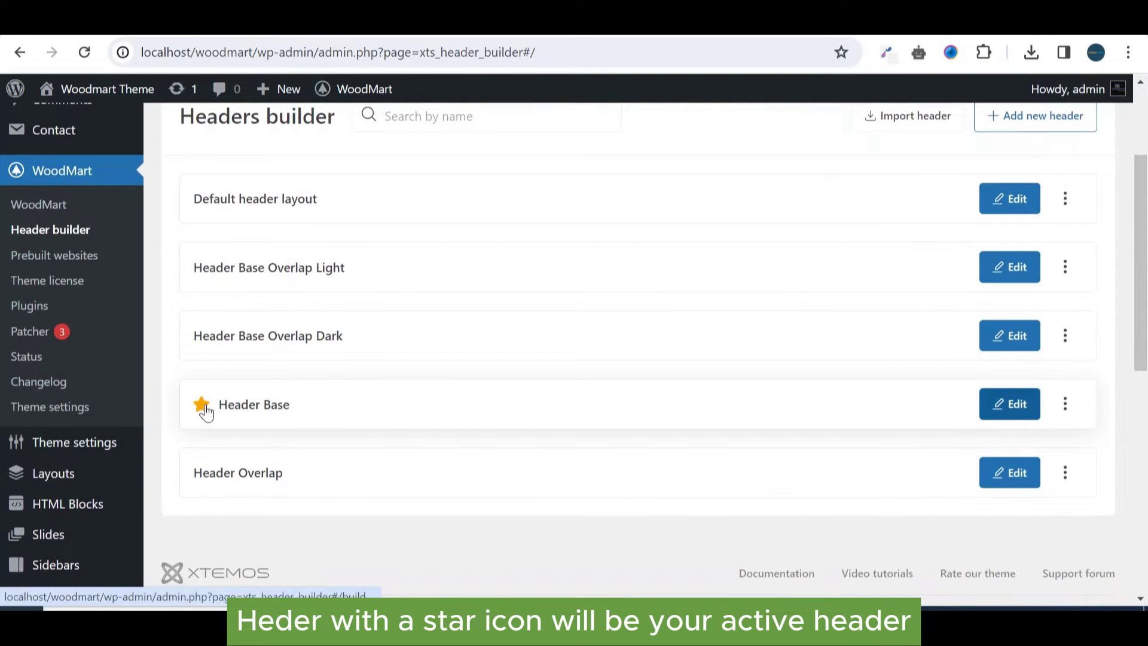
click(1010, 413)
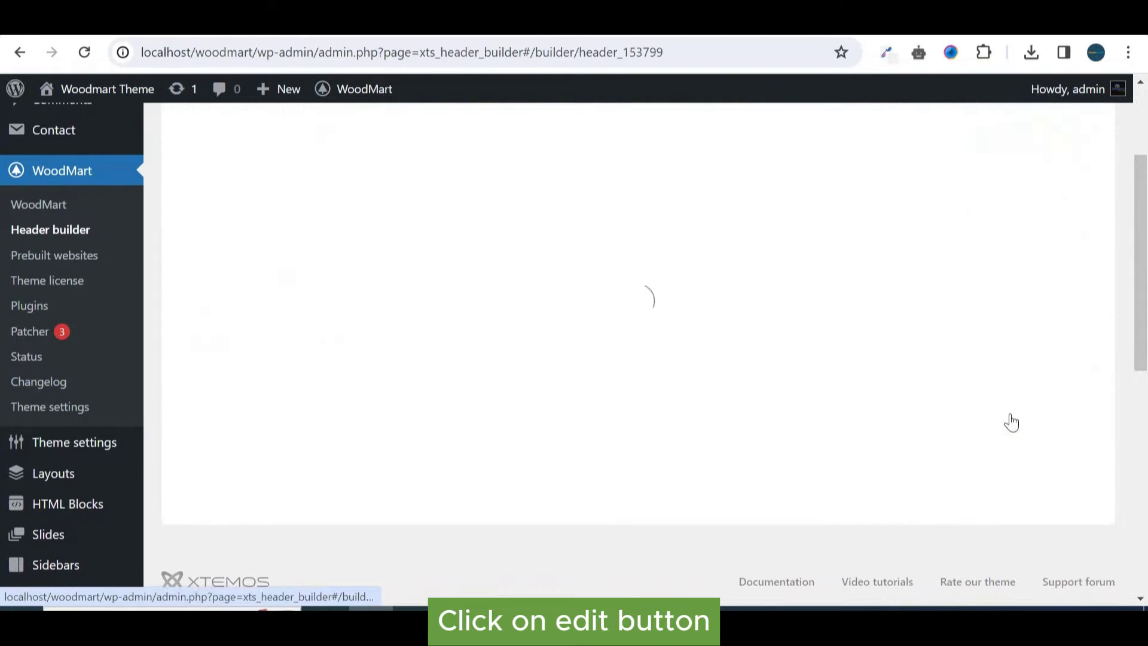
scroll(1142, 171, up, 2)
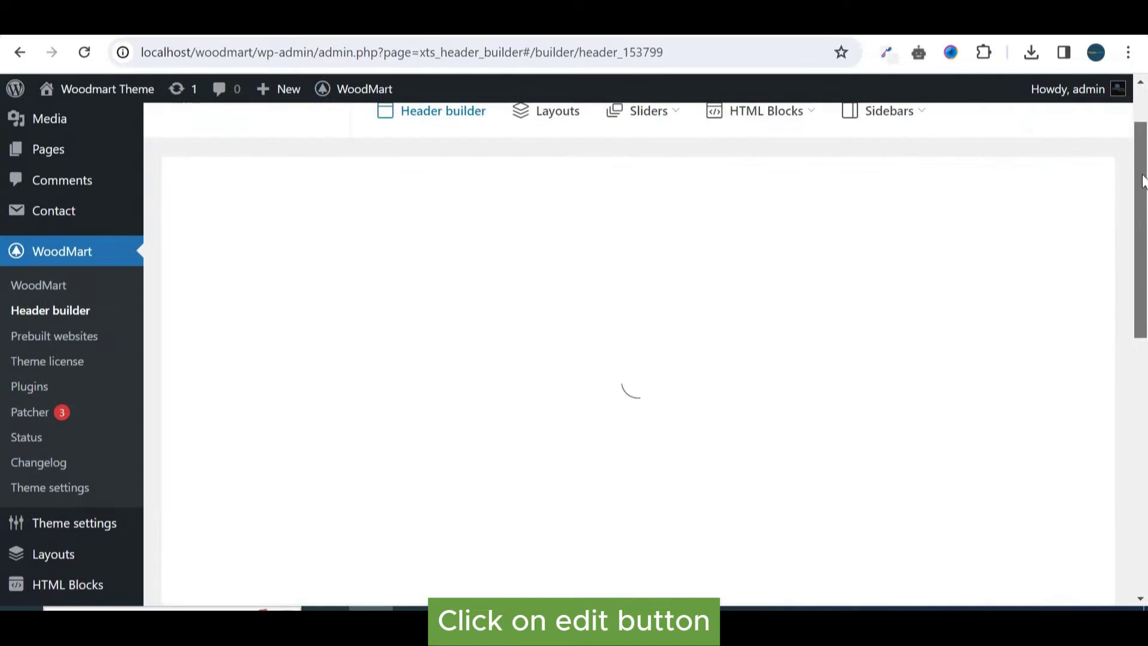
scroll(1143, 185, down, 3)
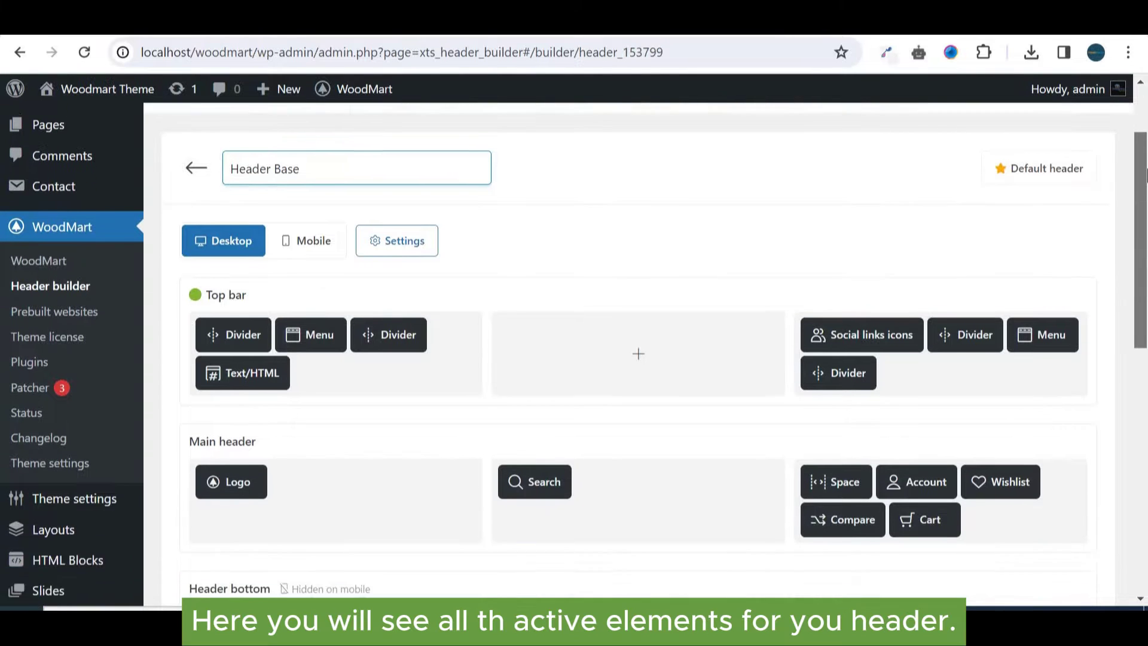
scroll(1144, 200, down, 1)
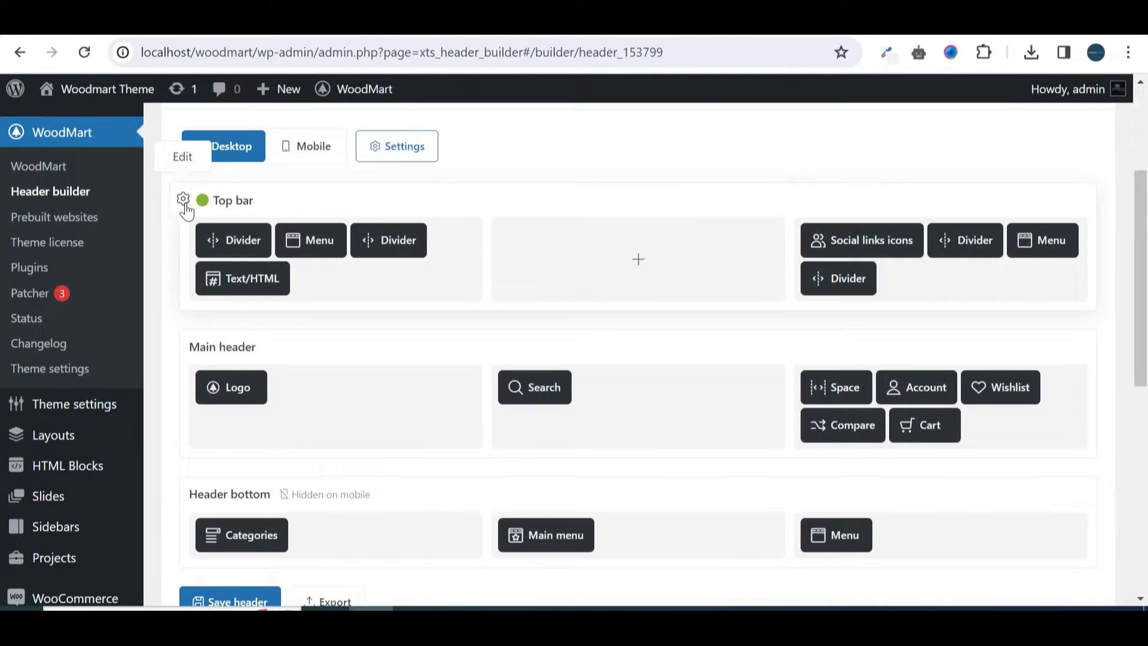
click(185, 206)
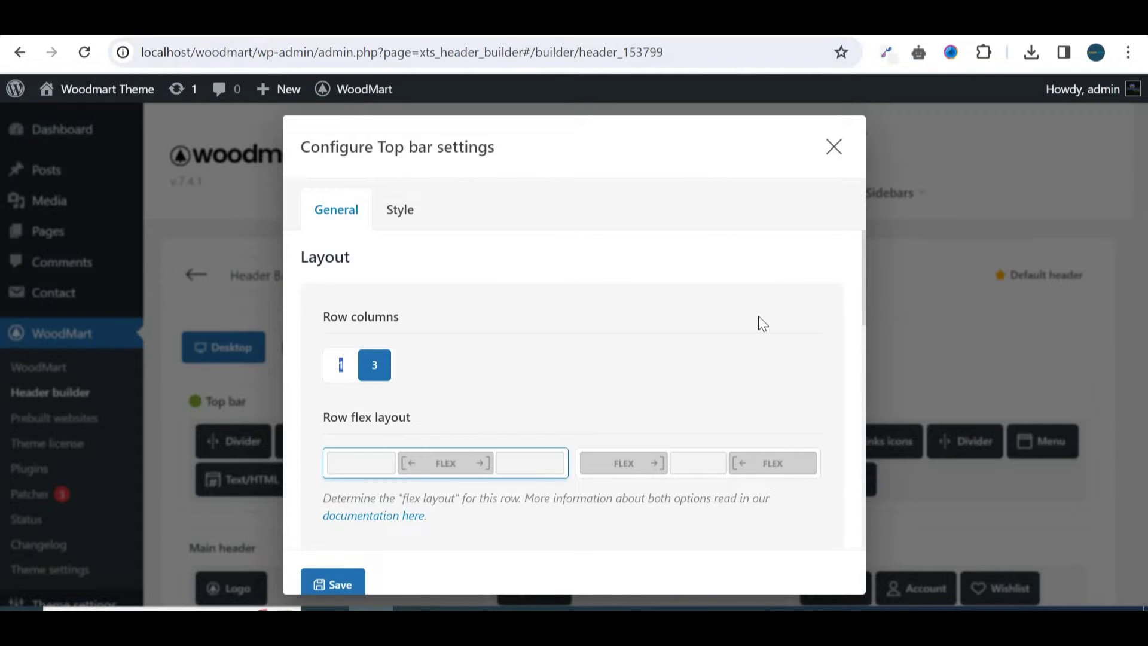
click(400, 213)
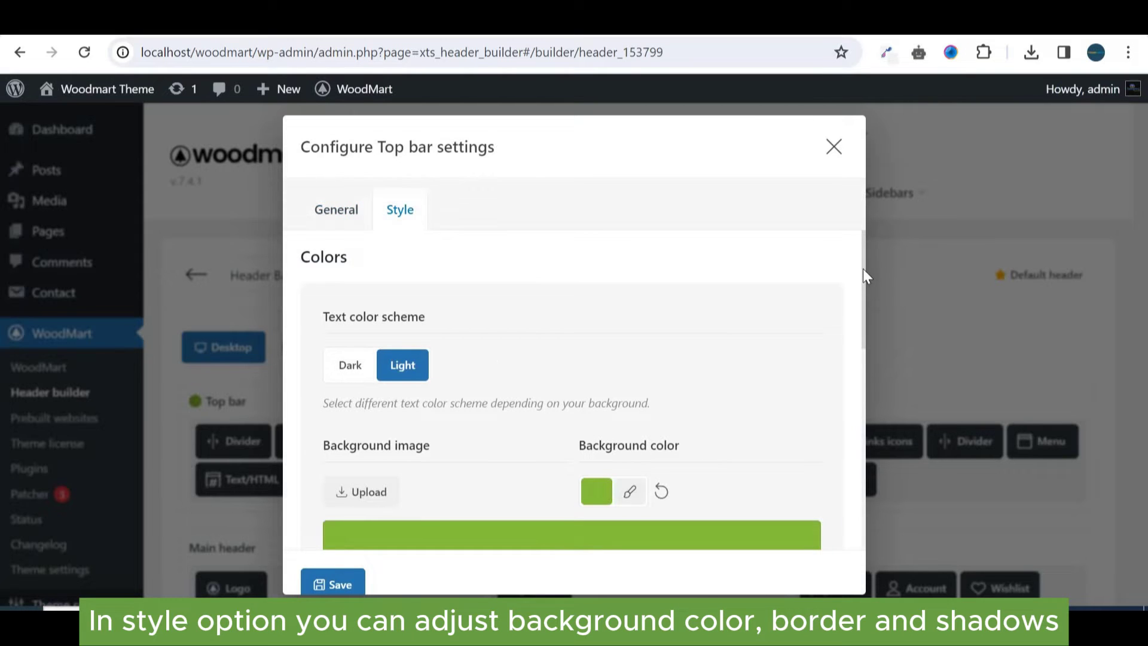
drag(863, 268, 864, 209)
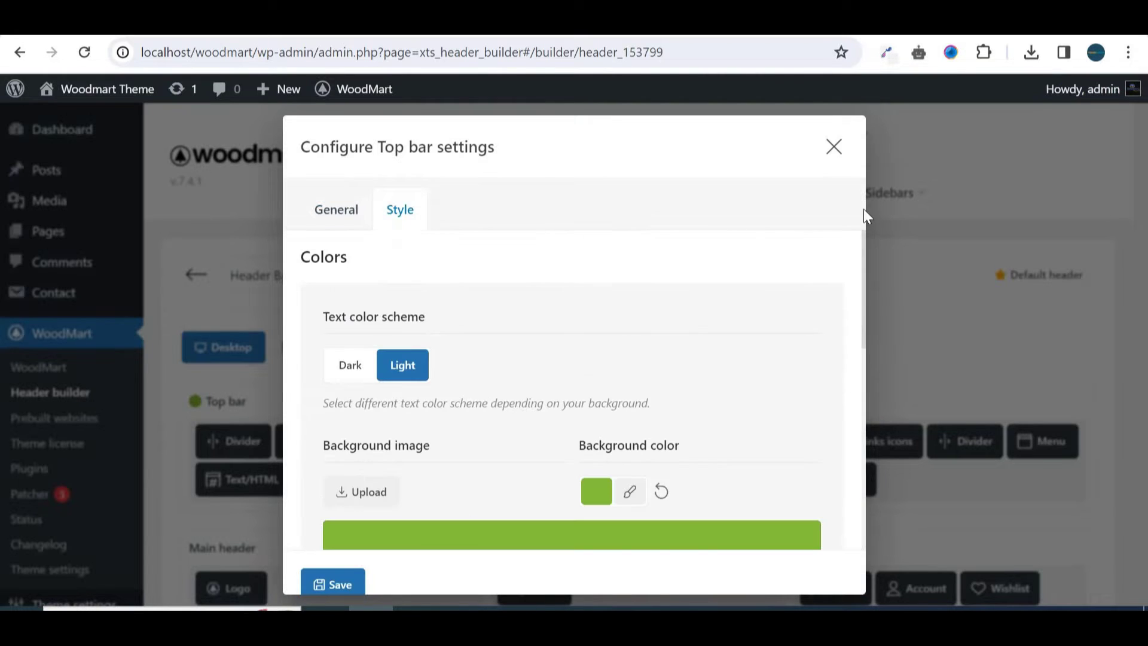
click(835, 148)
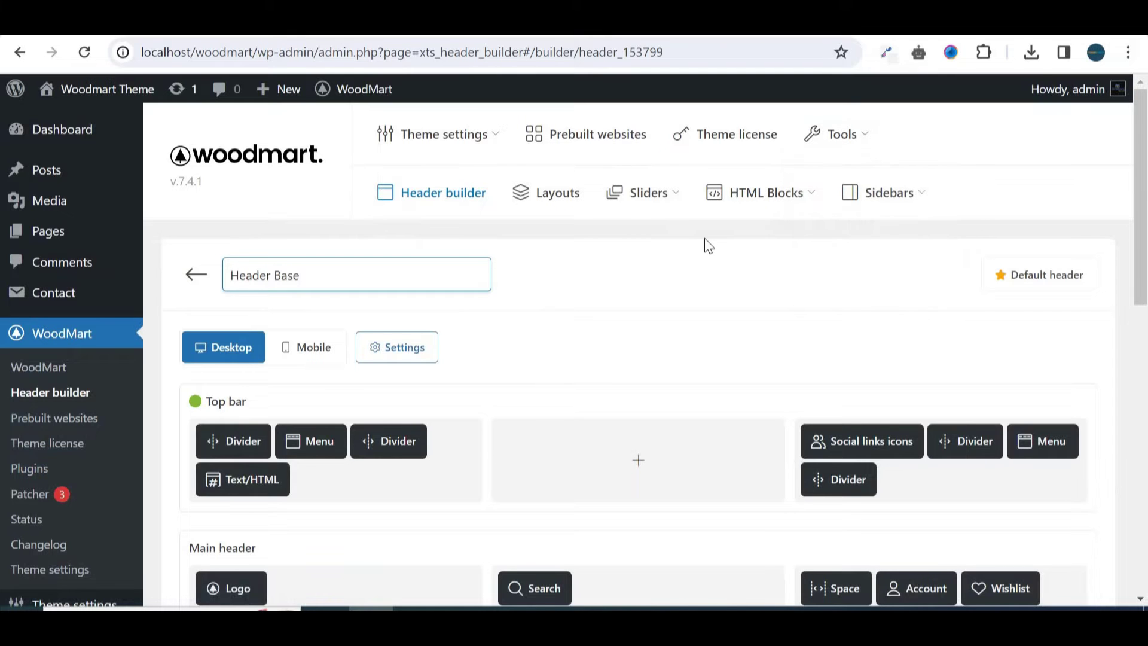
drag(1140, 180, 1145, 210)
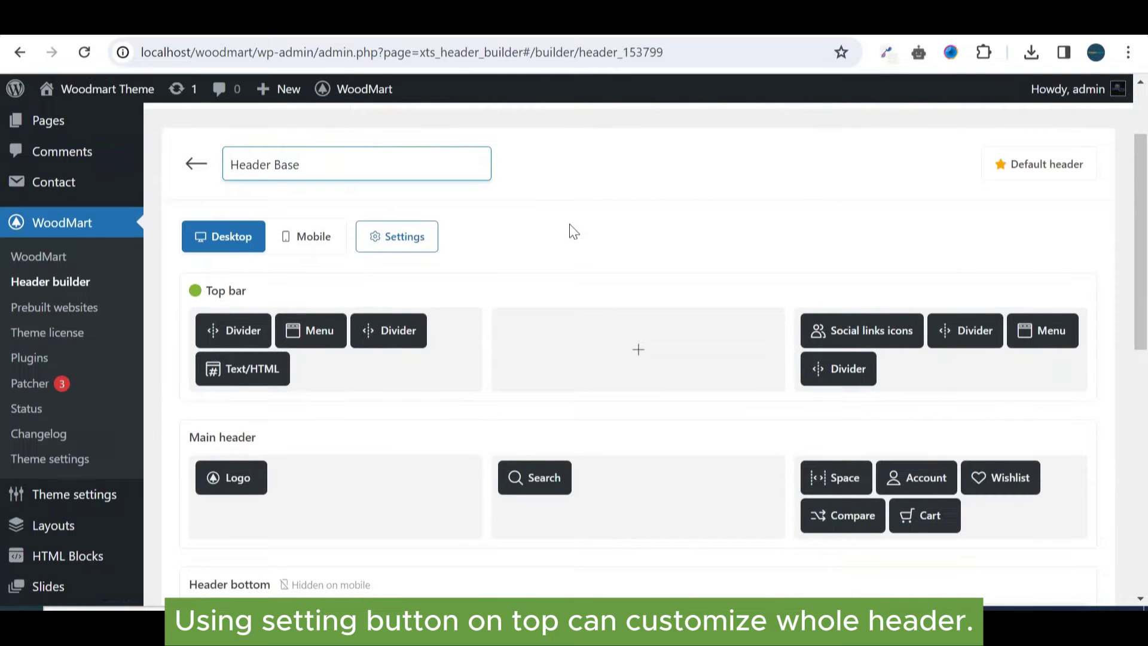
click(404, 251)
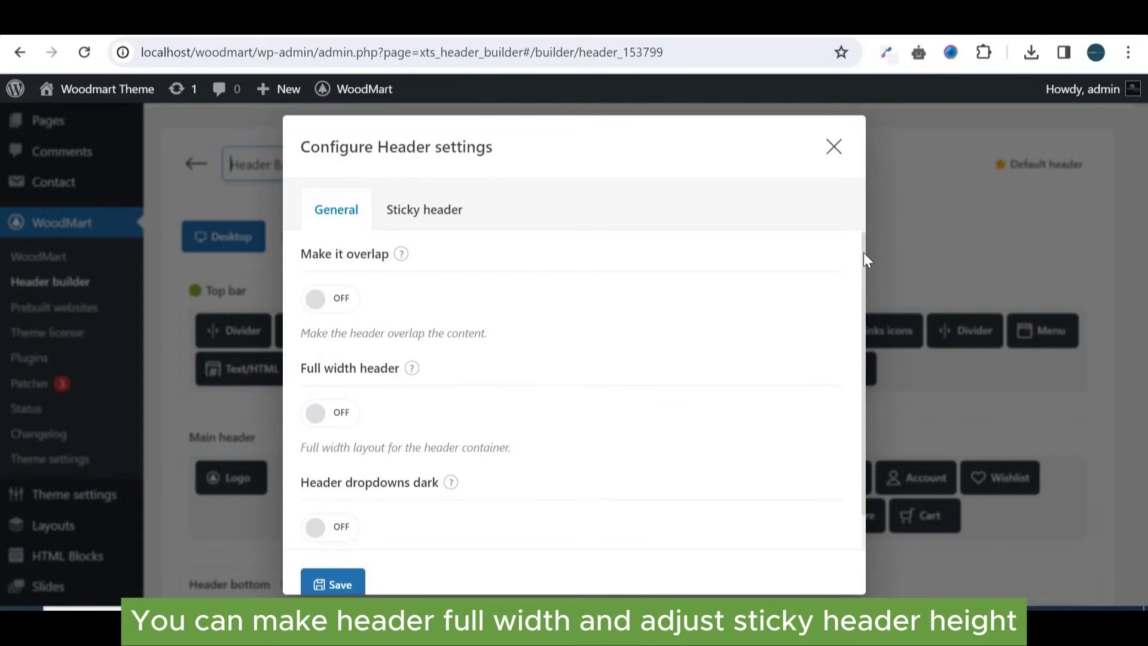
drag(864, 252, 856, 325)
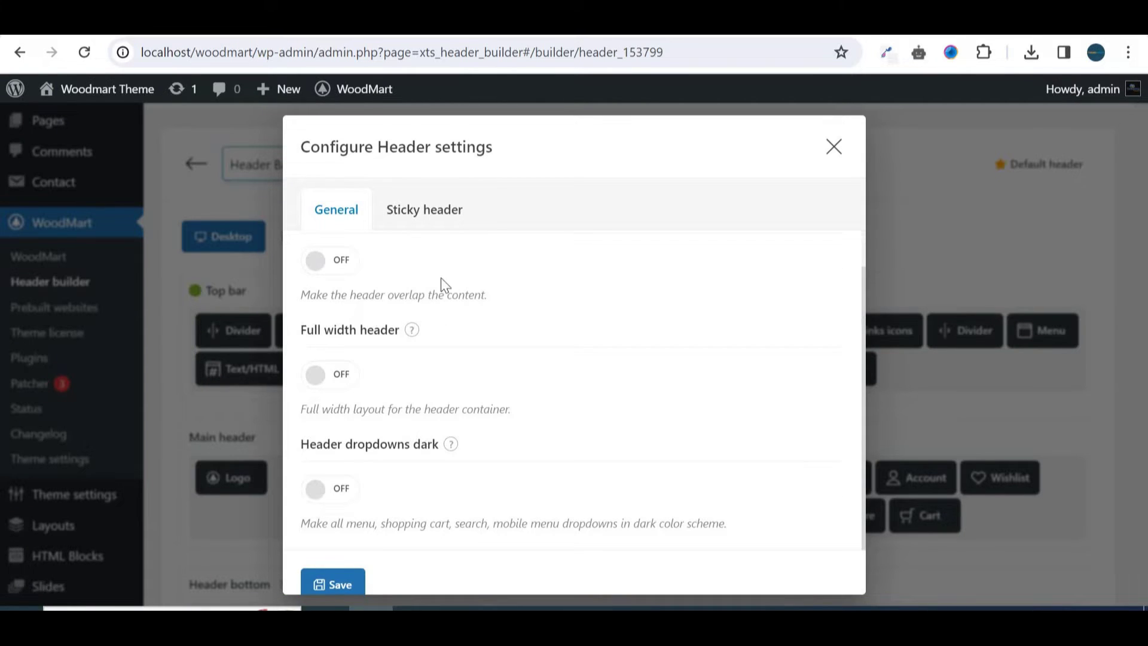
click(421, 212)
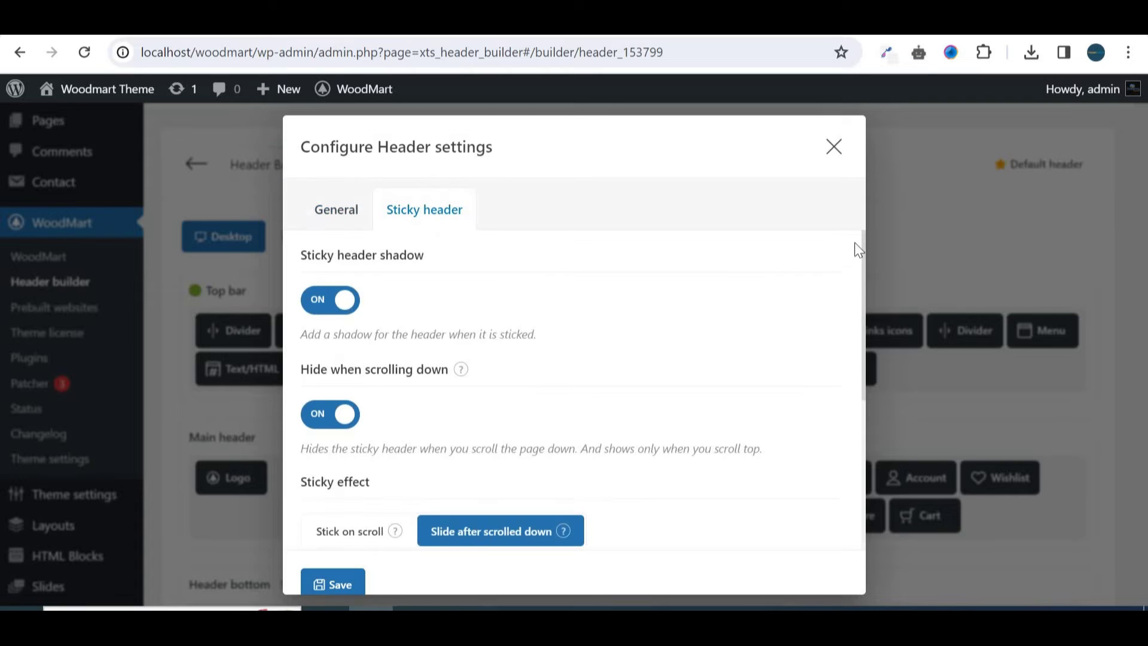
drag(864, 247, 881, 407)
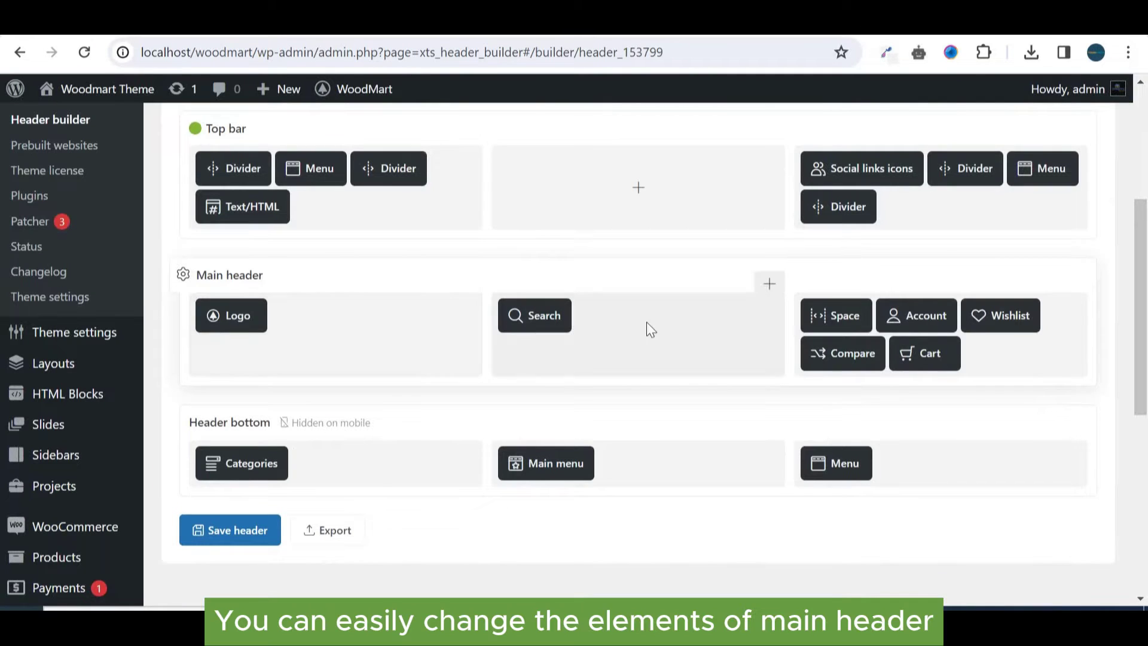
mouse_move(901, 323)
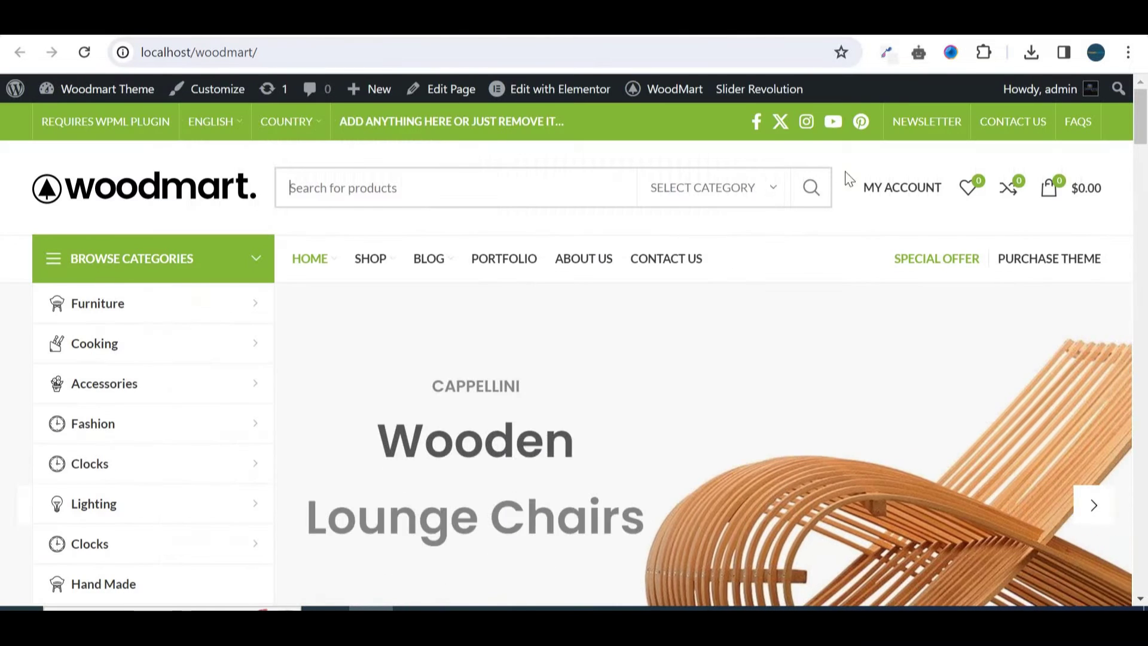
mouse_move(924, 203)
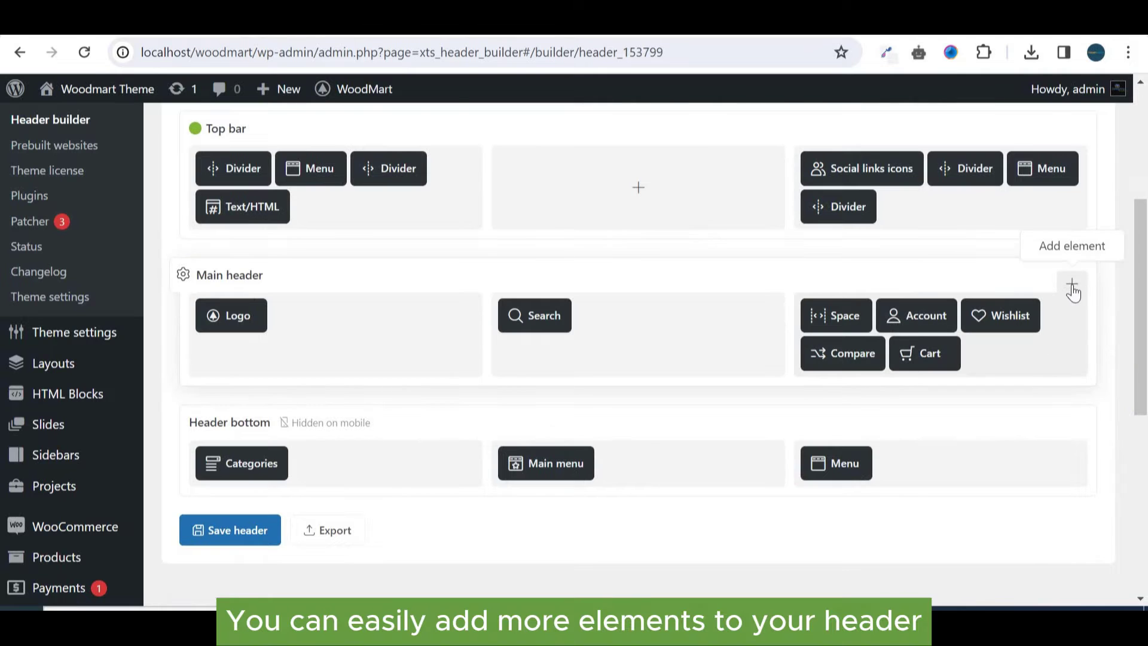
scroll(1073, 287, up, 5)
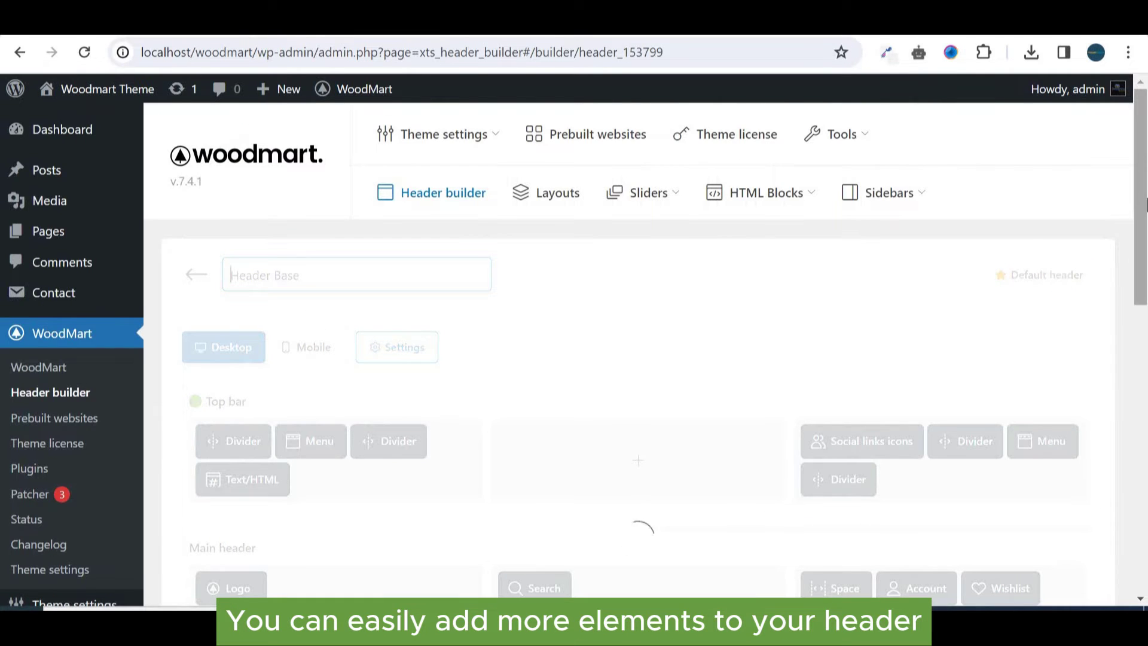
scroll(1145, 257, down, 2)
scroll(1146, 257, down, 2)
scroll(1145, 269, up, 1)
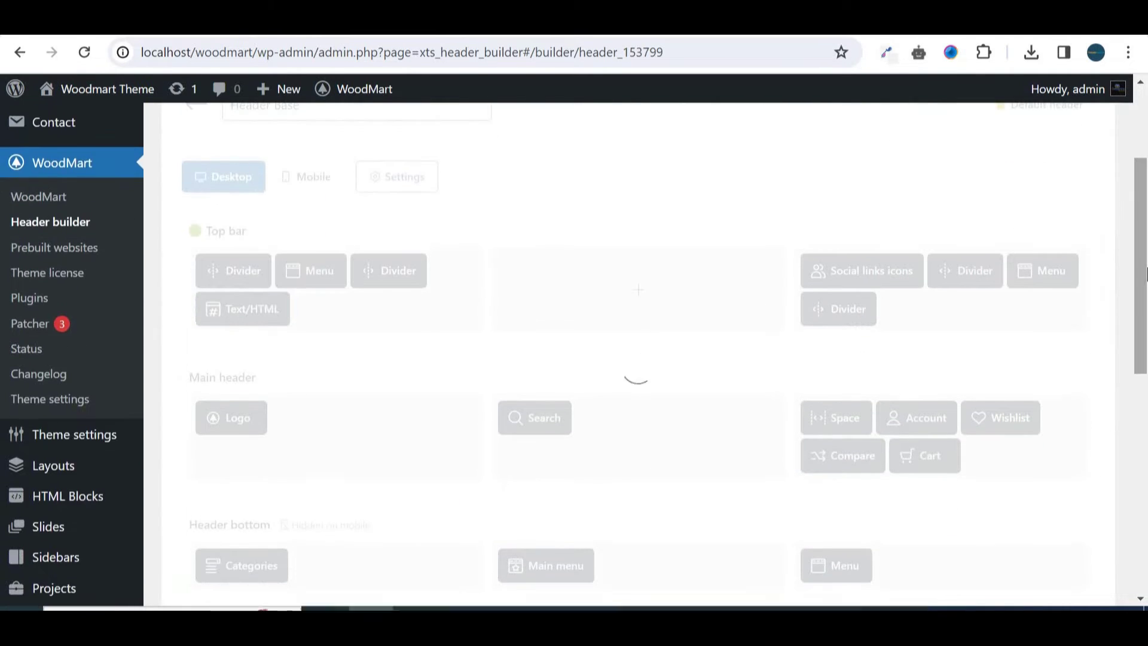
scroll(1146, 274, down, 2)
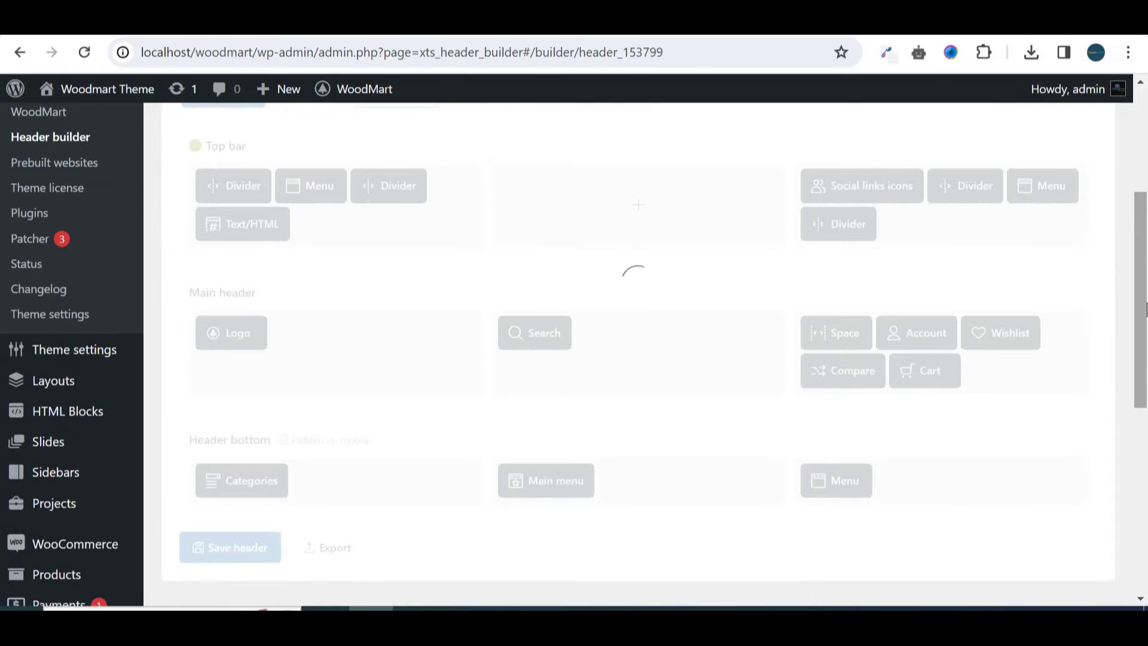
click(638, 205)
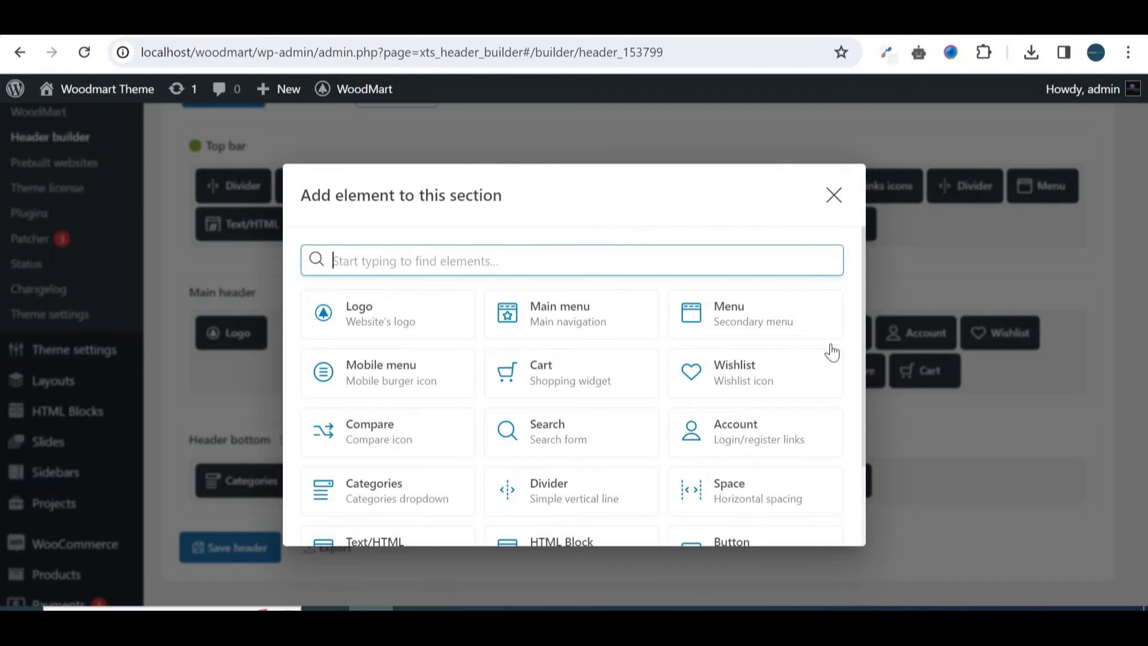
mouse_move(851, 362)
mouse_down()
mouse_move(854, 266)
mouse_move(864, 360)
mouse_up()
click(852, 340)
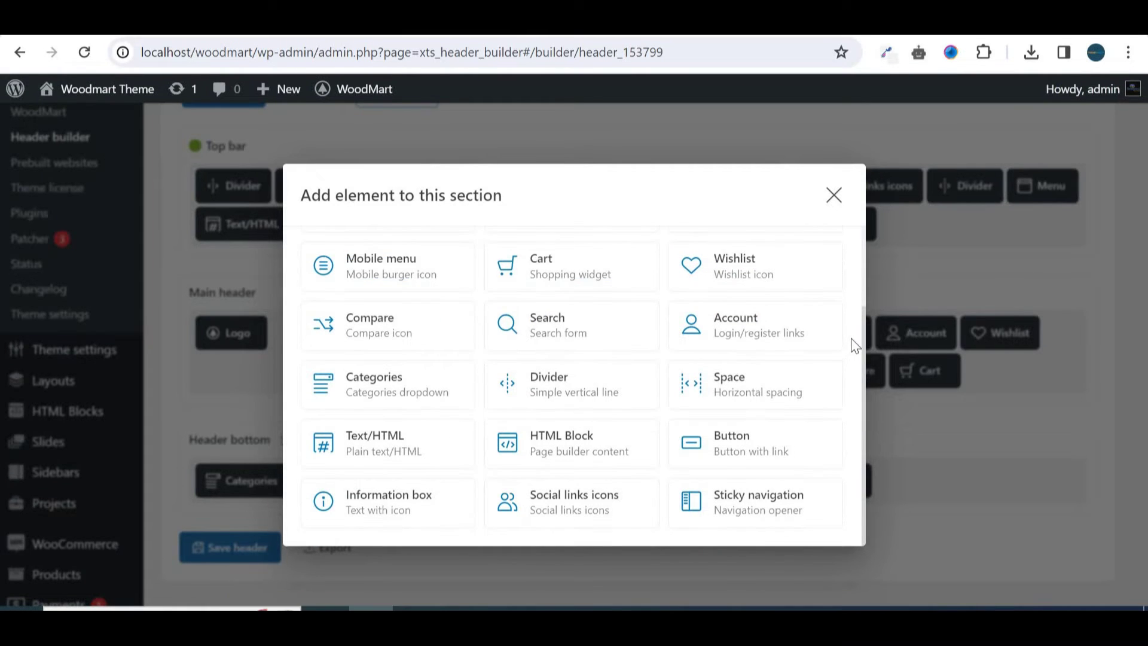
drag(864, 368, 856, 268)
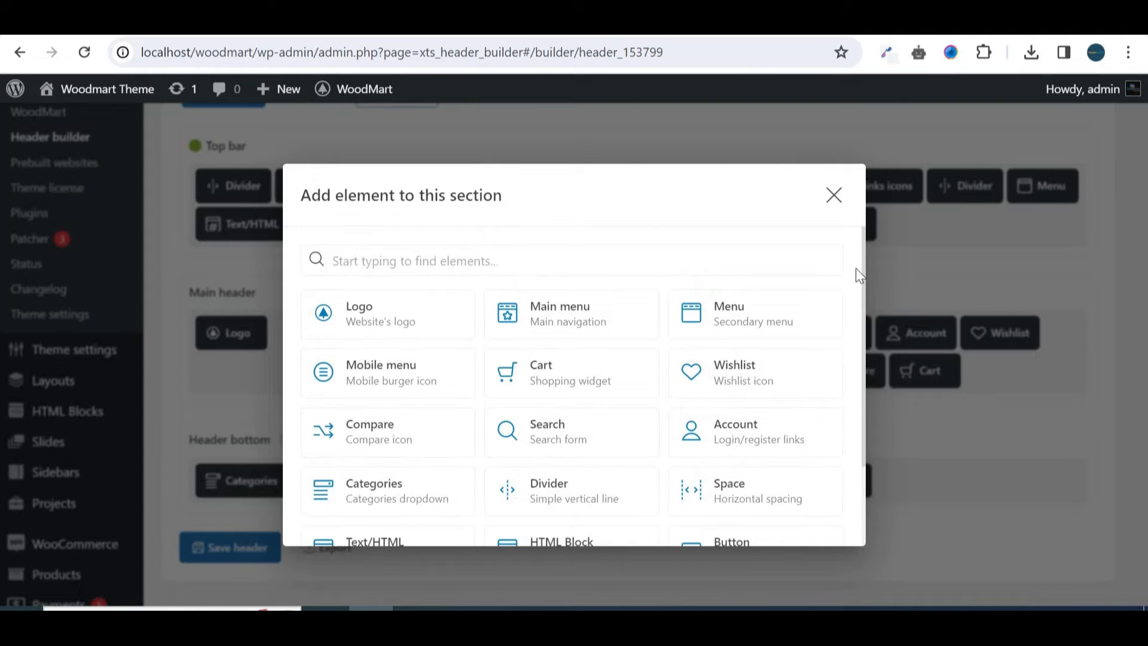
click(834, 196)
drag(1144, 267, 1145, 410)
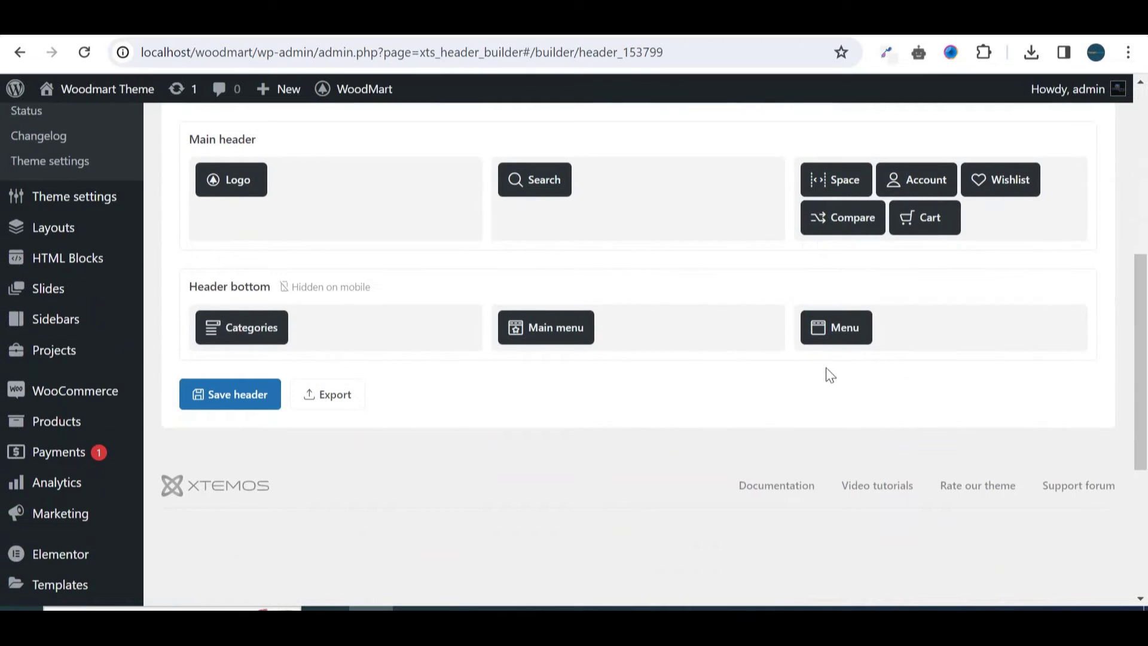
mouse_move(542, 335)
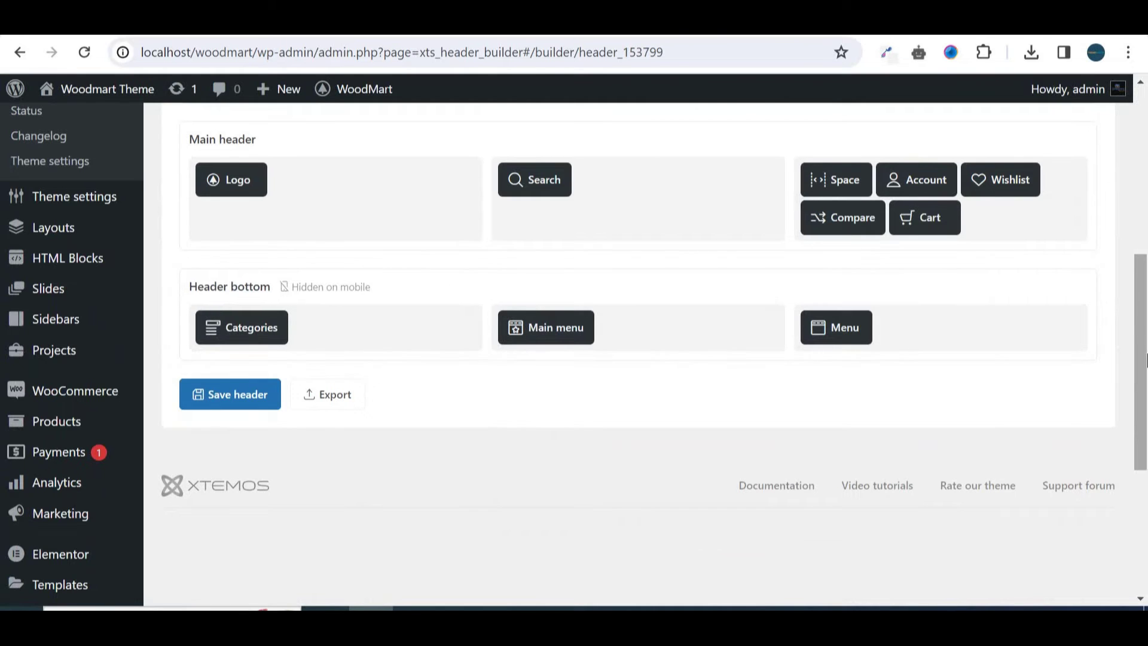
drag(1145, 363, 1145, 320)
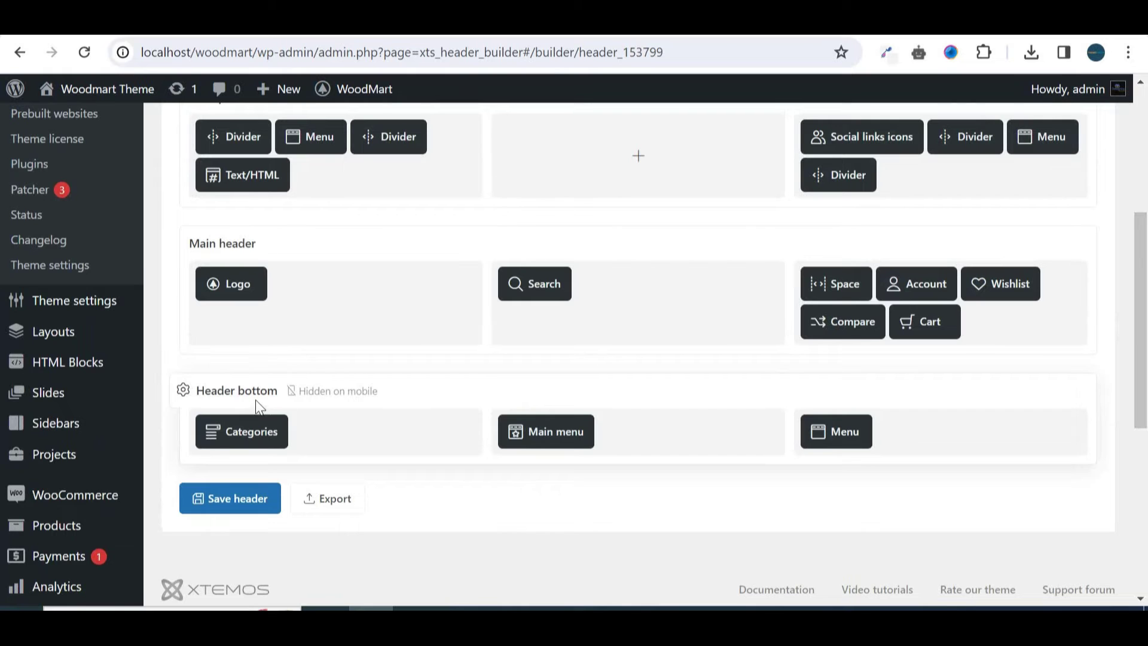
drag(1136, 320, 1135, 265)
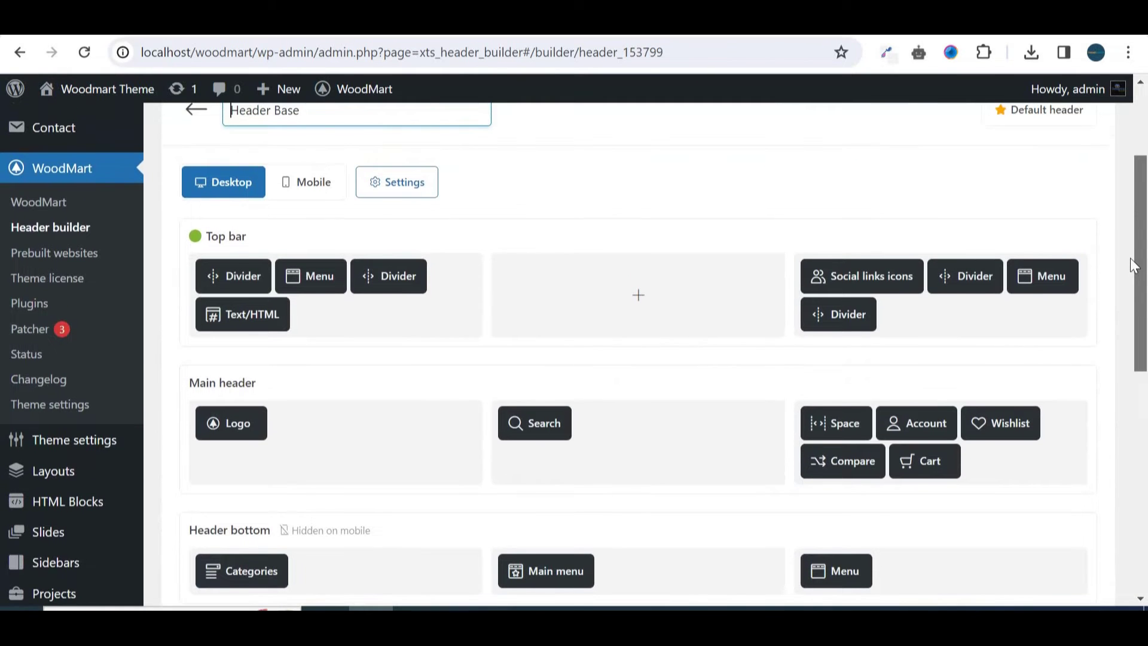
click(323, 186)
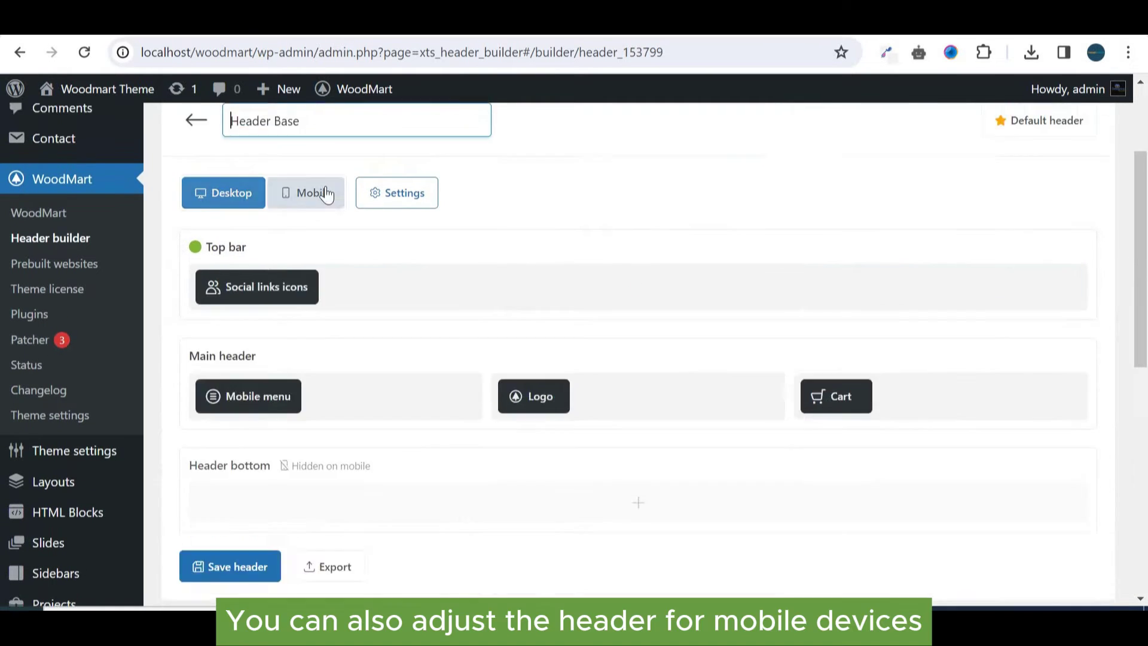
drag(1147, 188, 1147, 206)
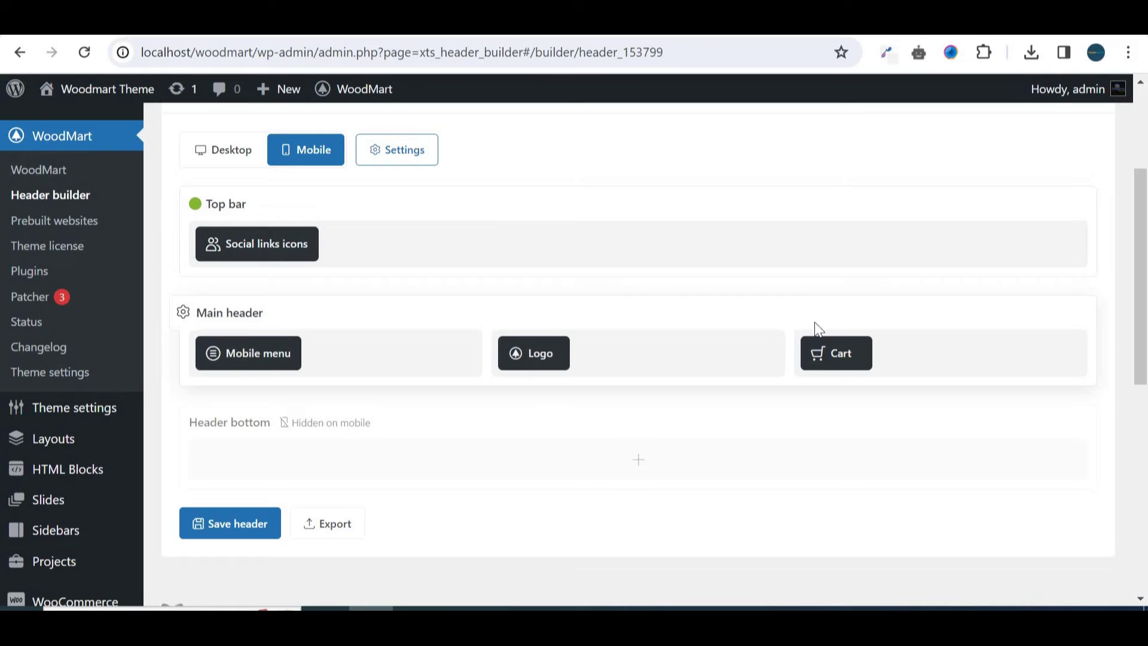
scroll(1107, 261, up, 2)
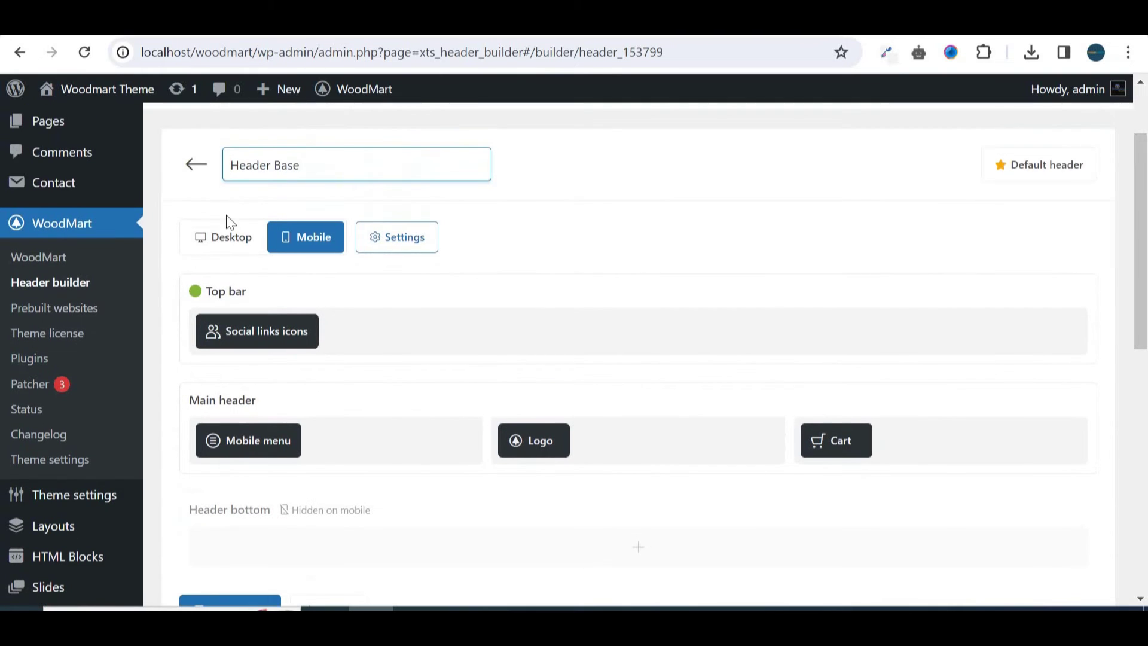
click(212, 248)
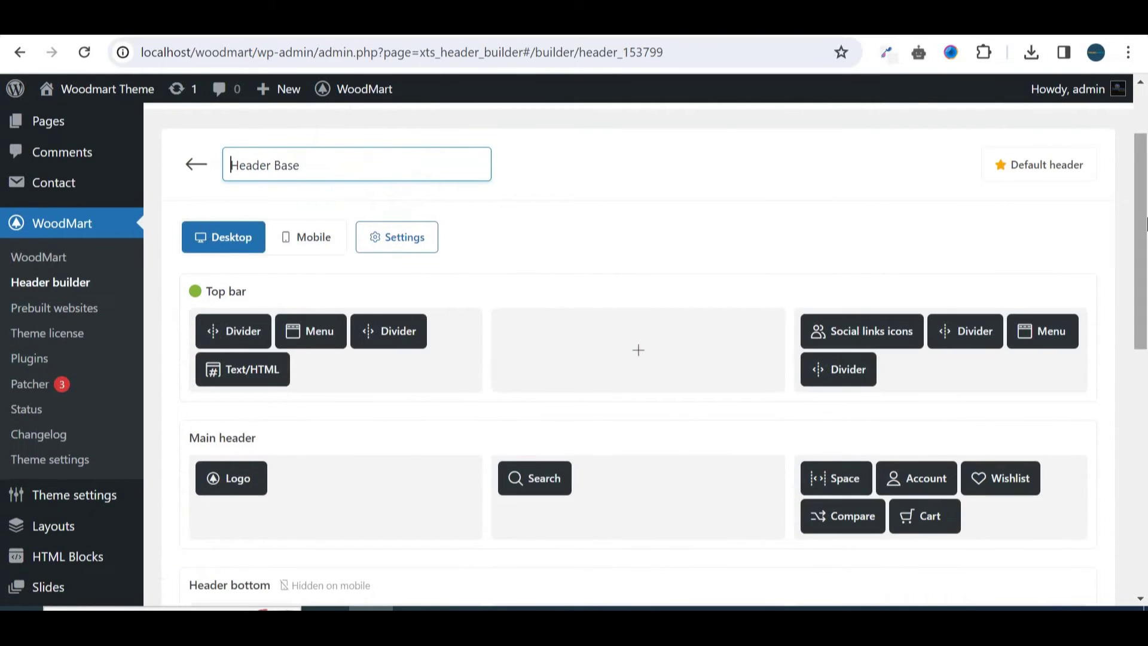
scroll(1147, 263, down, 2)
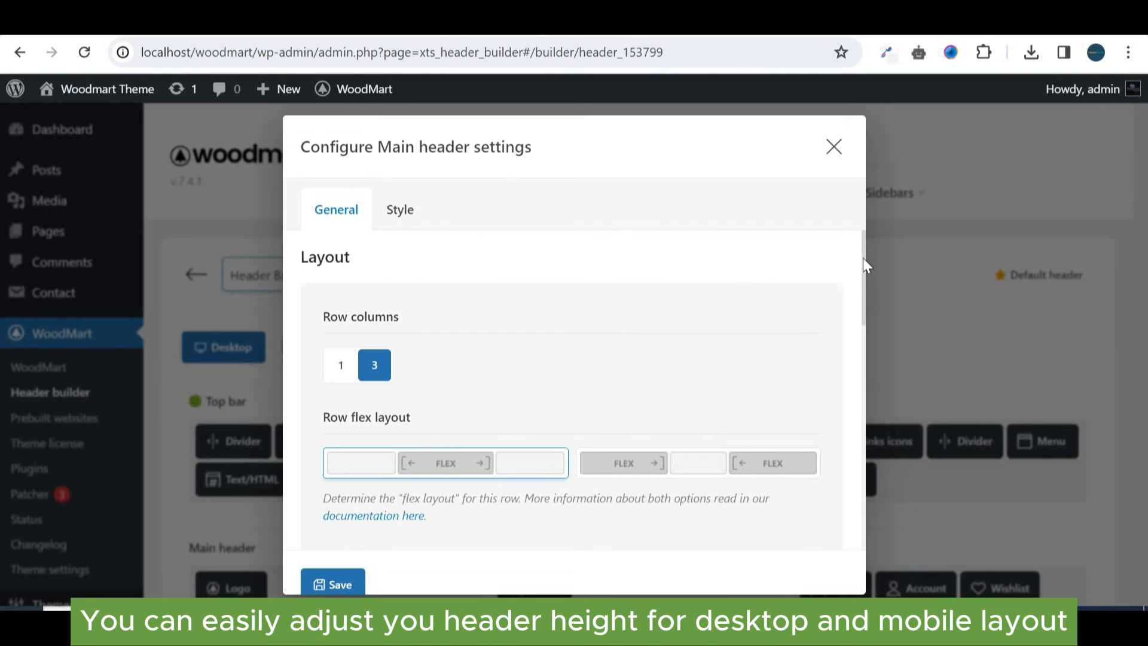
mouse_move(863, 261)
mouse_down()
mouse_move(870, 343)
mouse_move(849, 435)
mouse_move(868, 486)
mouse_move(861, 242)
mouse_up()
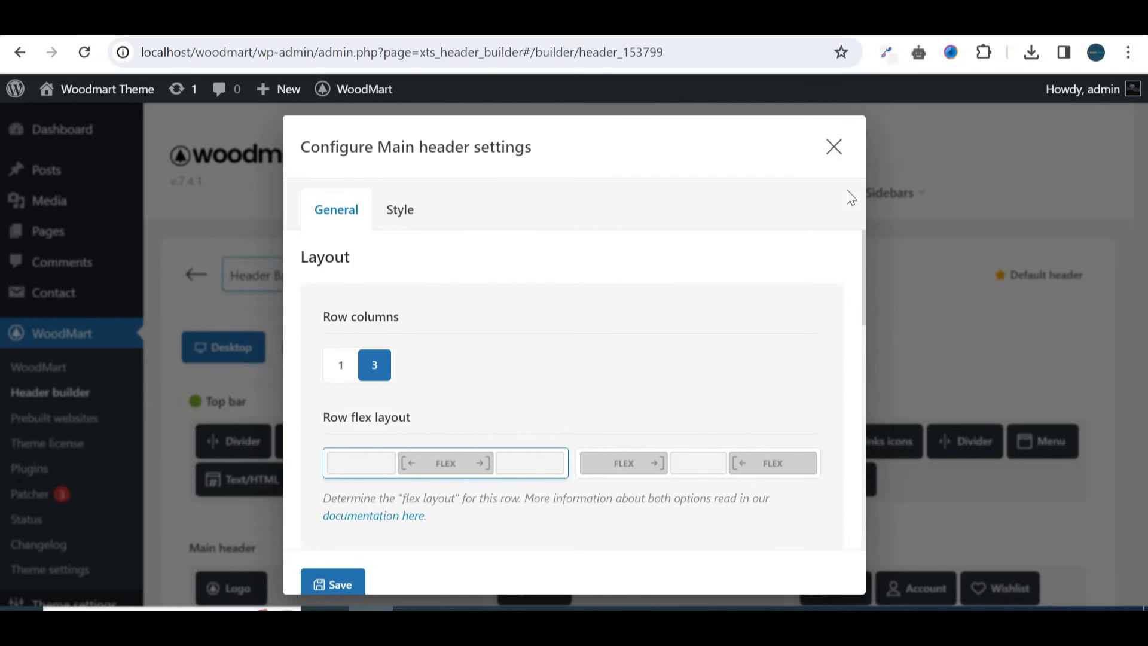
click(835, 148)
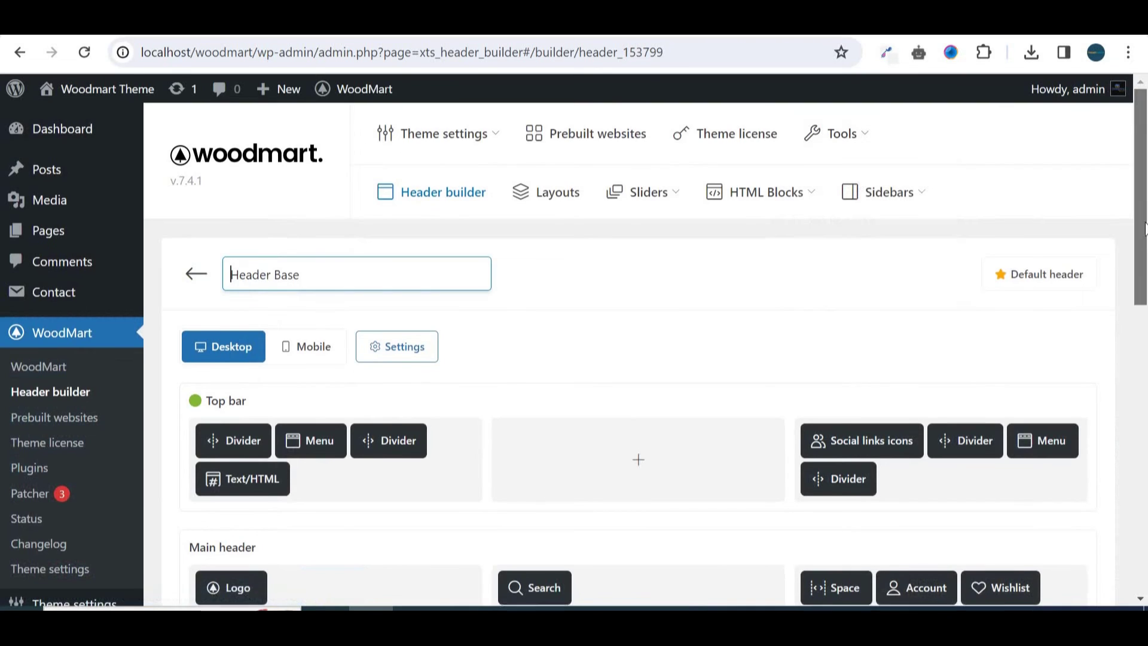
Load Main menu left for editing under Appearance > Menus.
scroll(1147, 308, down, 8)
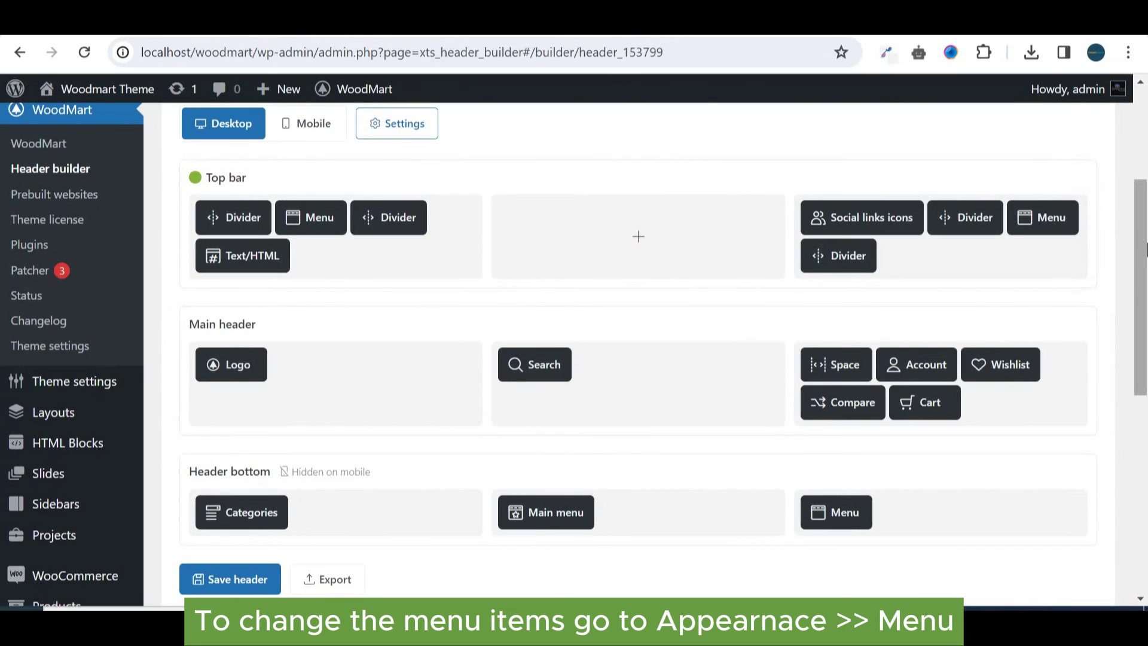
scroll(1146, 407, down, 6)
scroll(1146, 407, down, 1)
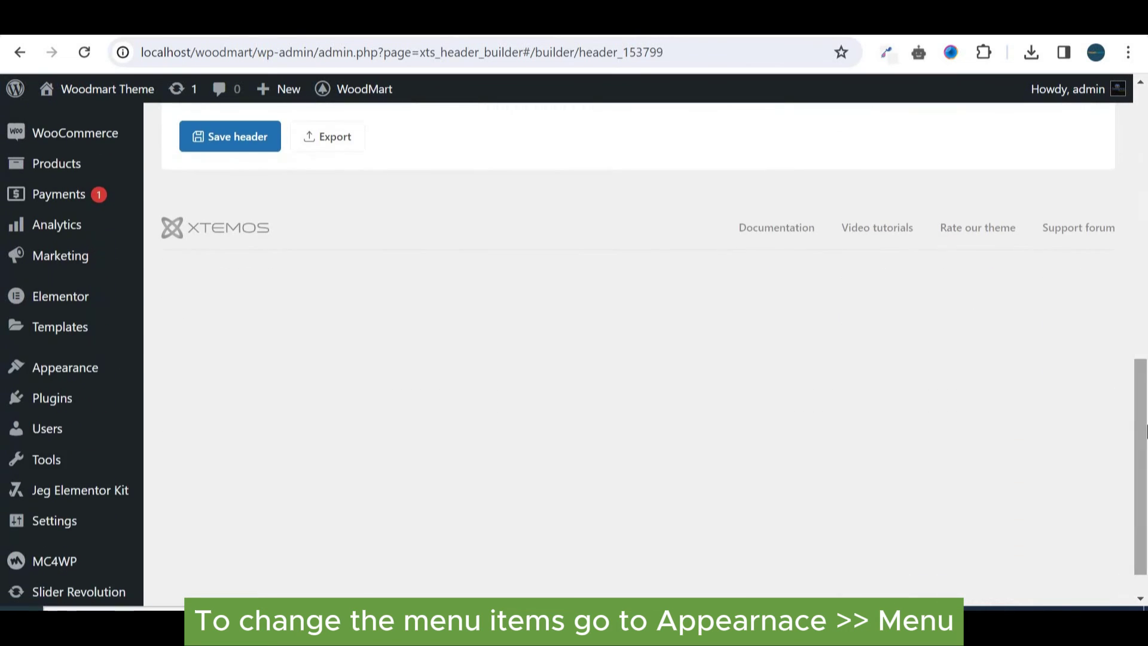
mouse_move(105, 377)
click(176, 445)
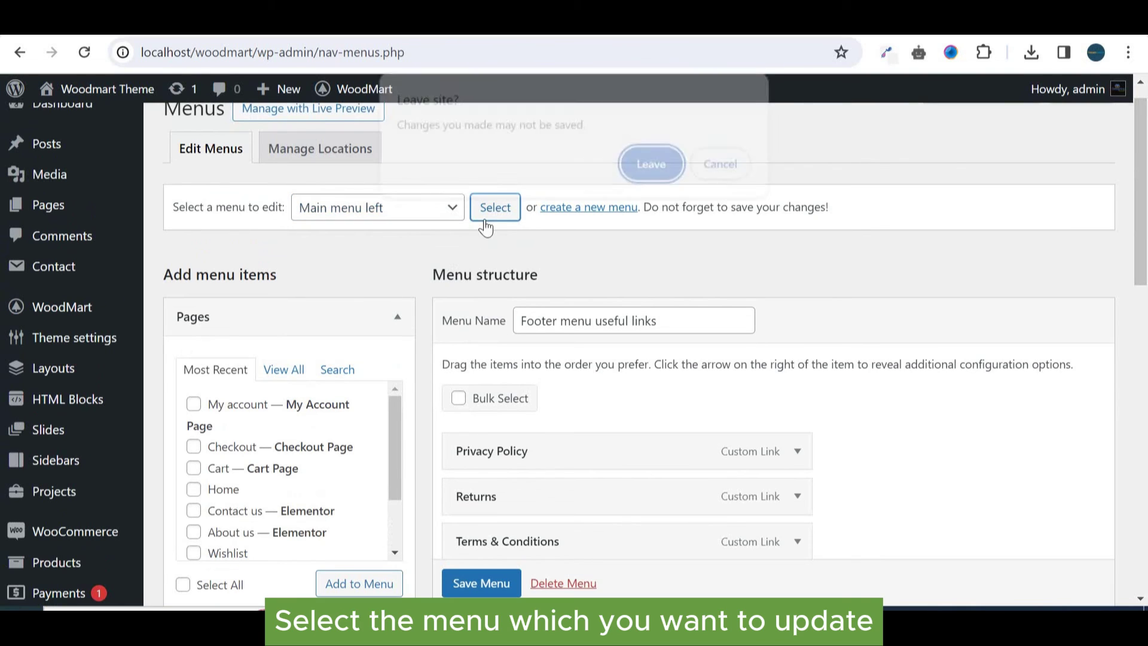
click(676, 161)
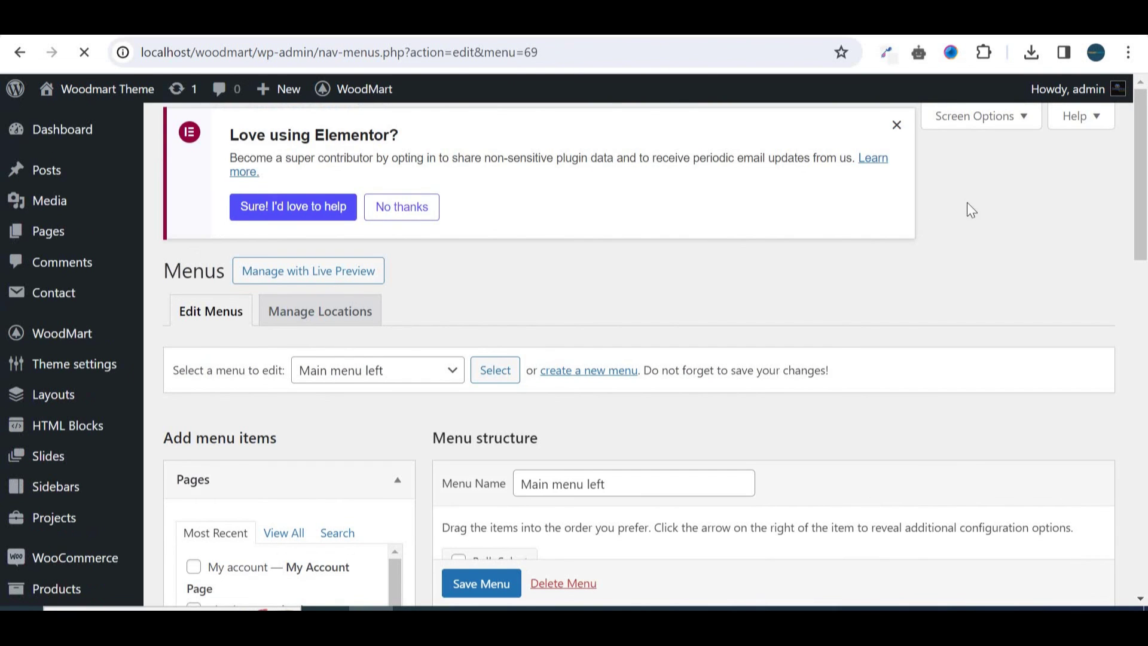
View the storefront homepage with the live sticky header menu.
mouse_move(1146, 185)
mouse_down()
mouse_move(1146, 434)
mouse_move(1141, 186)
mouse_up()
click(108, 89)
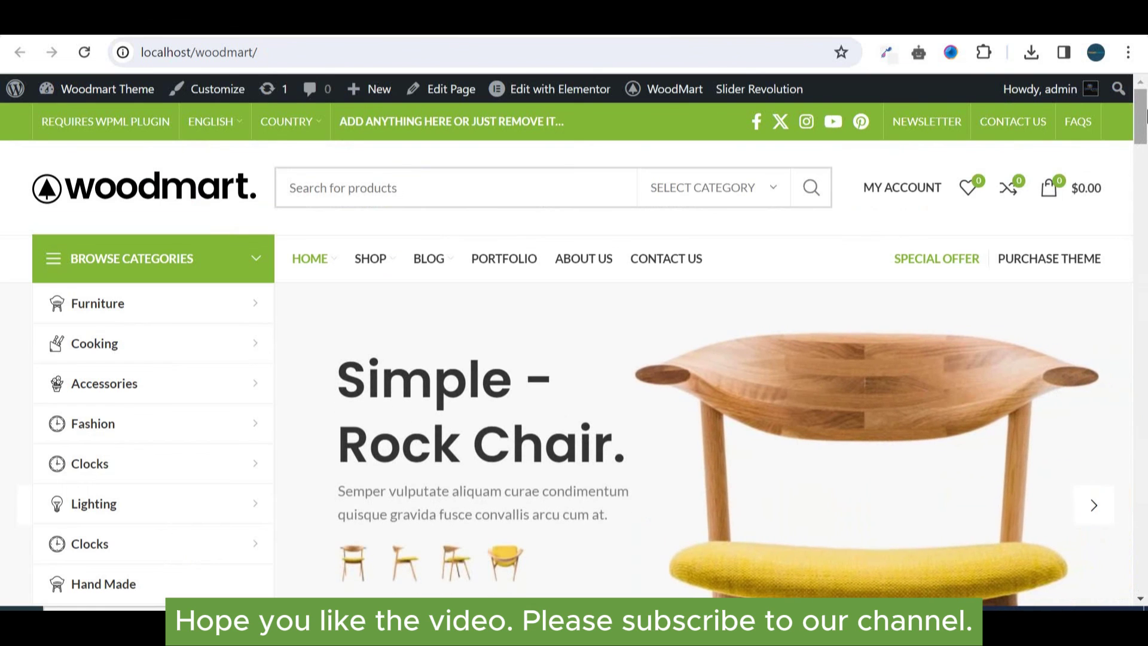
scroll(1146, 117, down, 4)
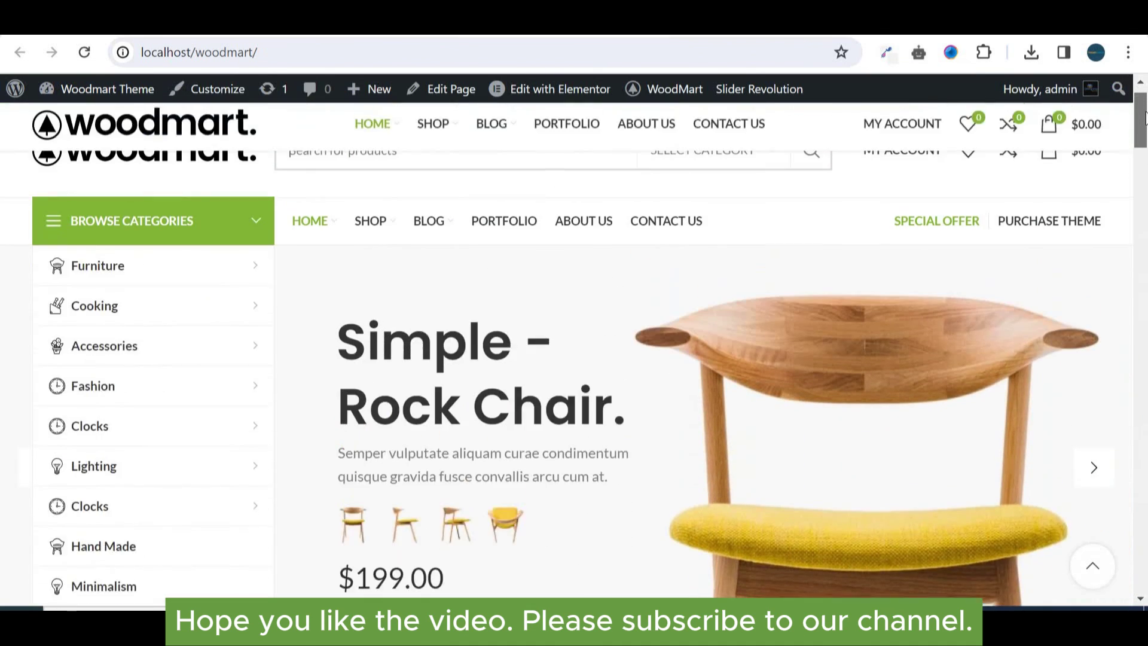